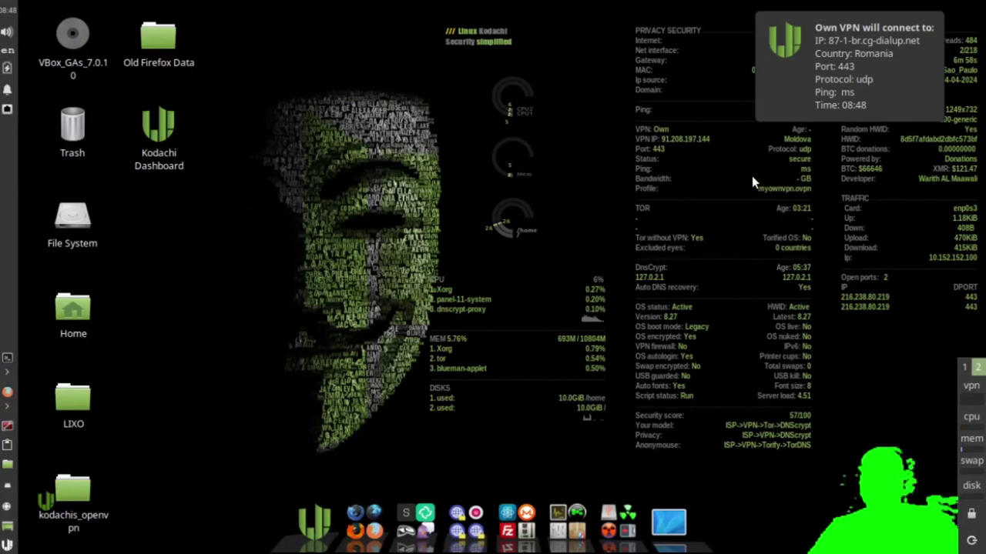
Step: Dismiss the VPN notification, check the ISP and VPN details under IP information in the Kodachi Dashboard, and close the dashboard
left_click(853, 81)
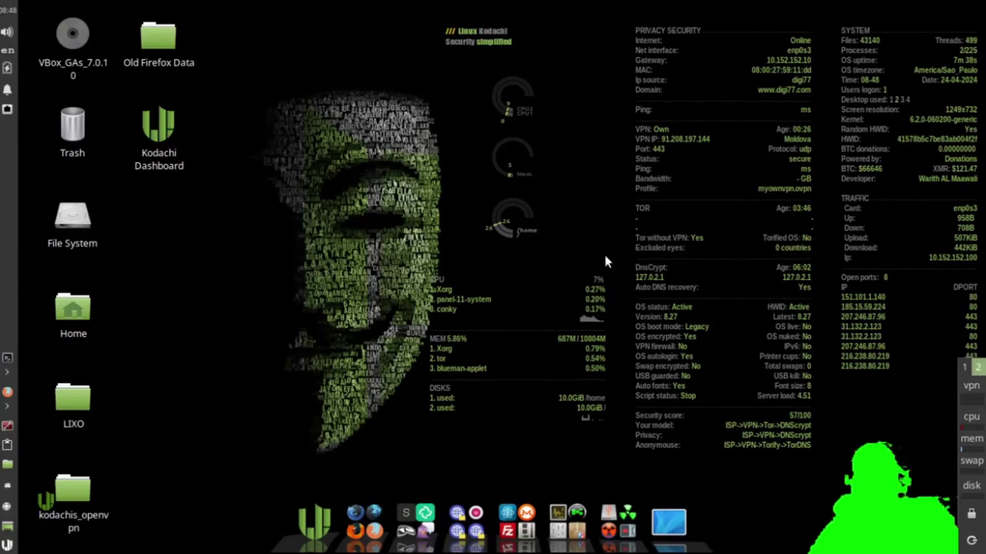
left_click(312, 524)
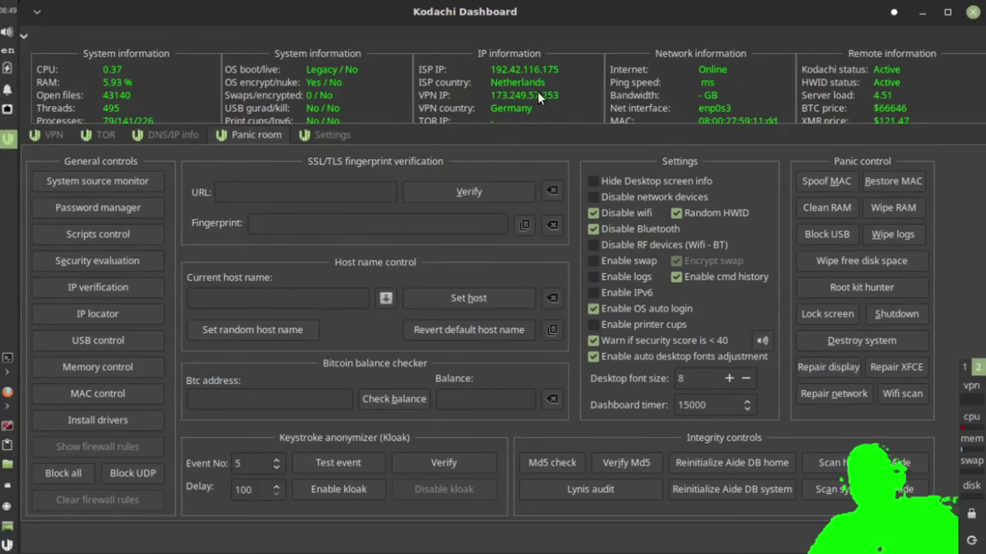
mouse_move(506, 85)
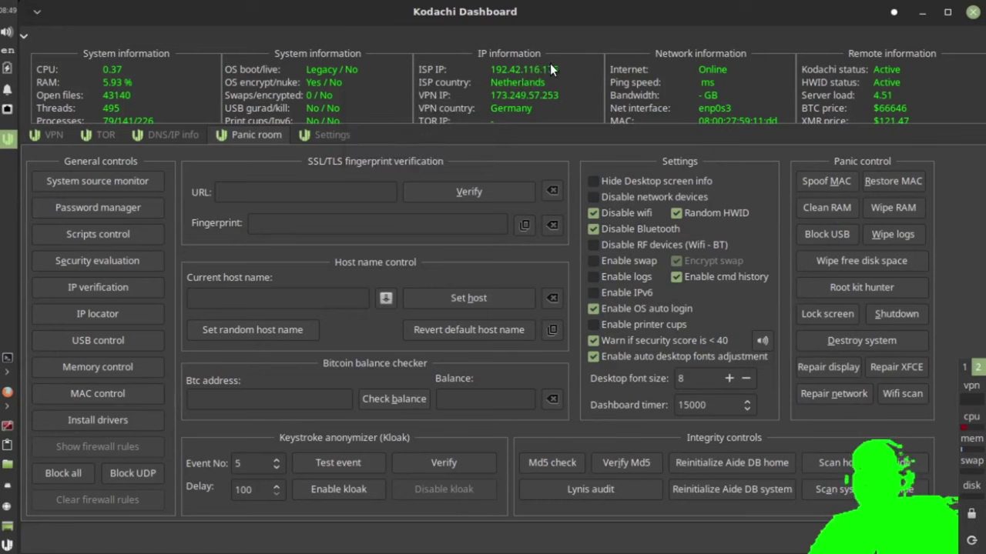
left_click(971, 11)
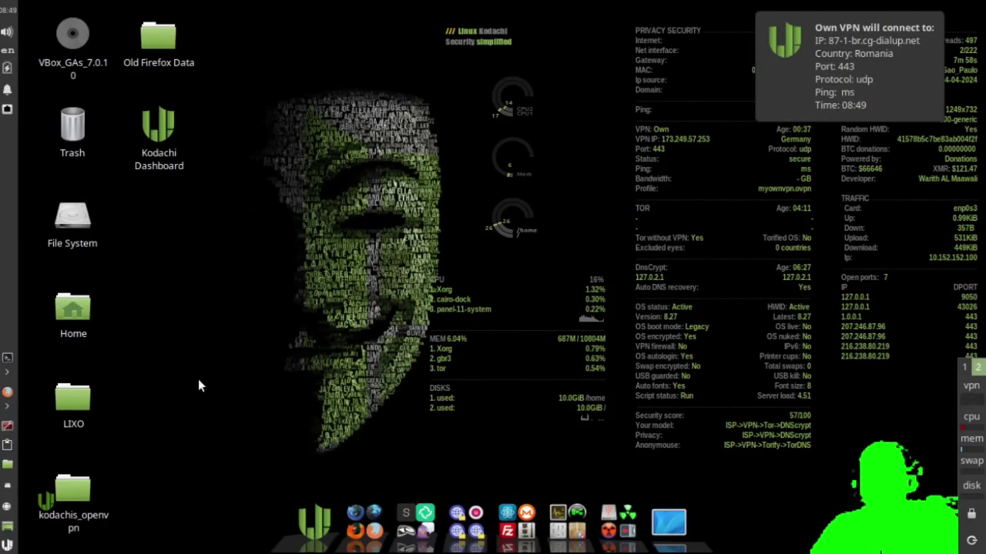
Step: Open a terminal, enlarge its window, and open the file .kbase/.conkyrc2 in nano
left_click(7, 359)
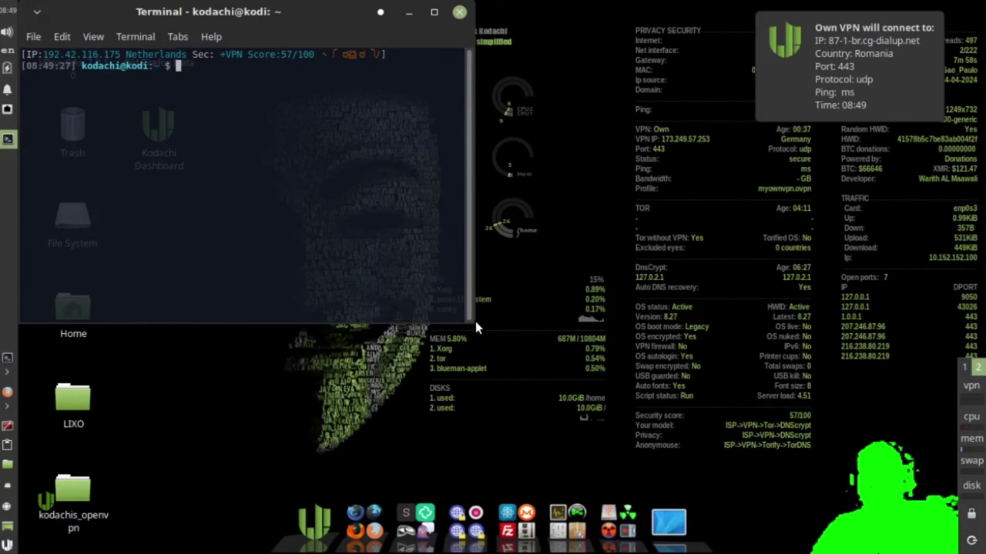
left_click_drag(474, 322, 898, 461)
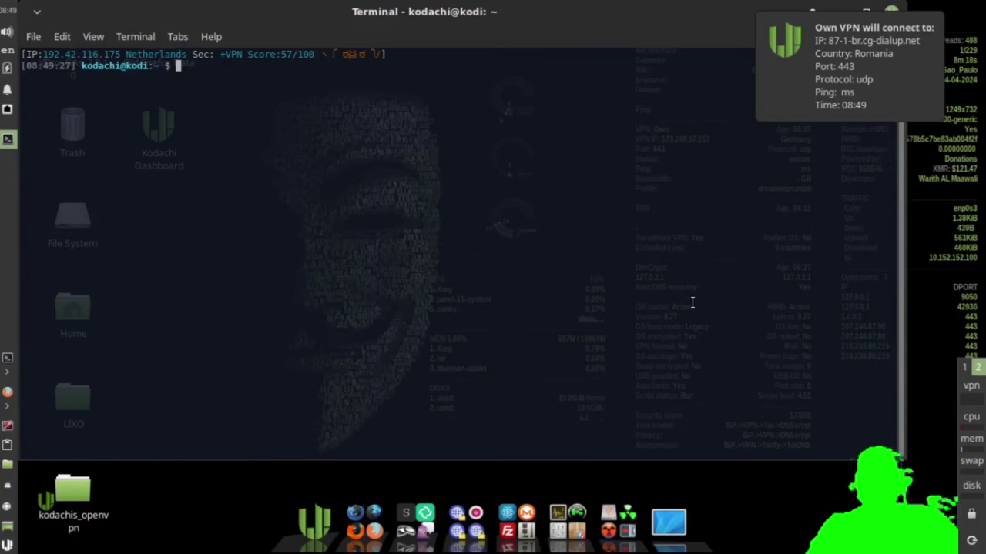
type("nano .kbase/")
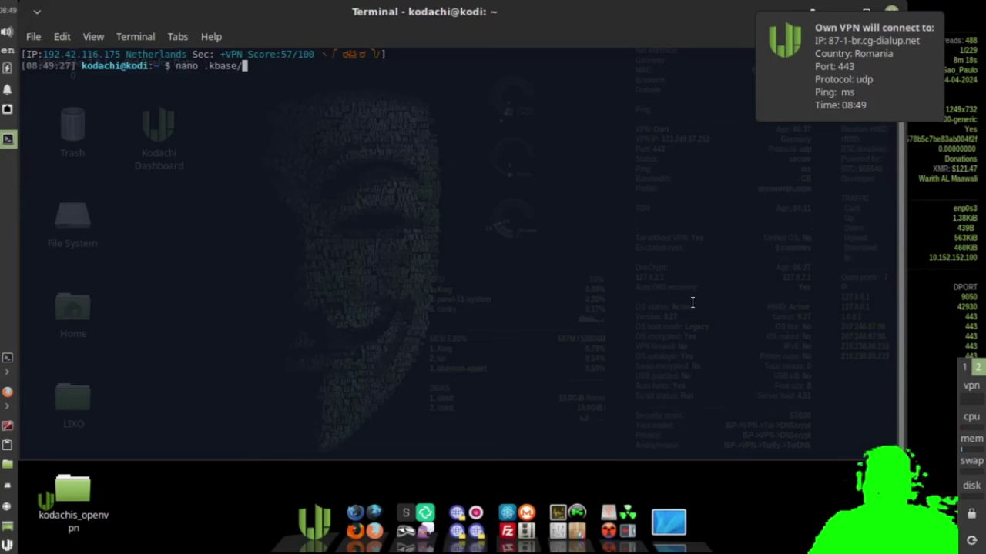
type(".c")
key("Tab")
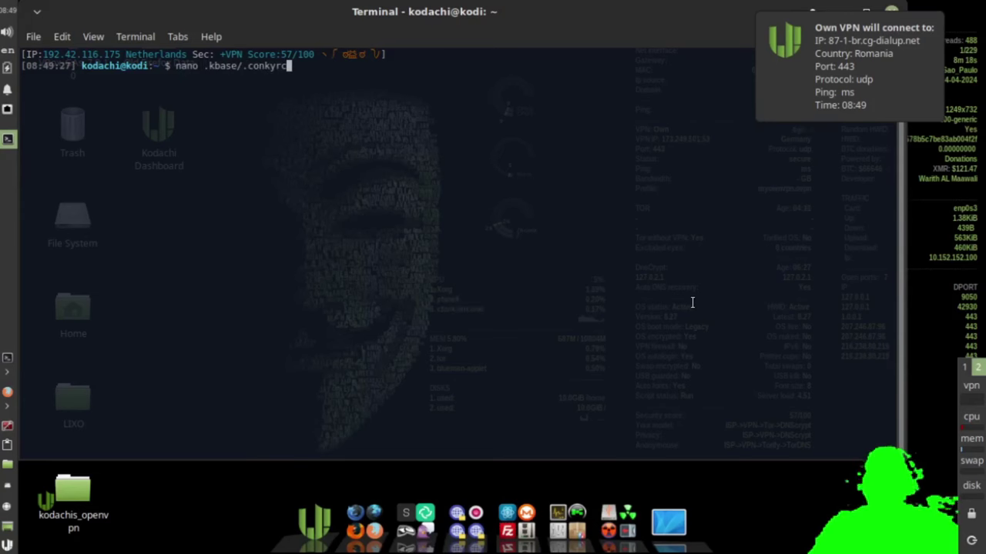
type("2")
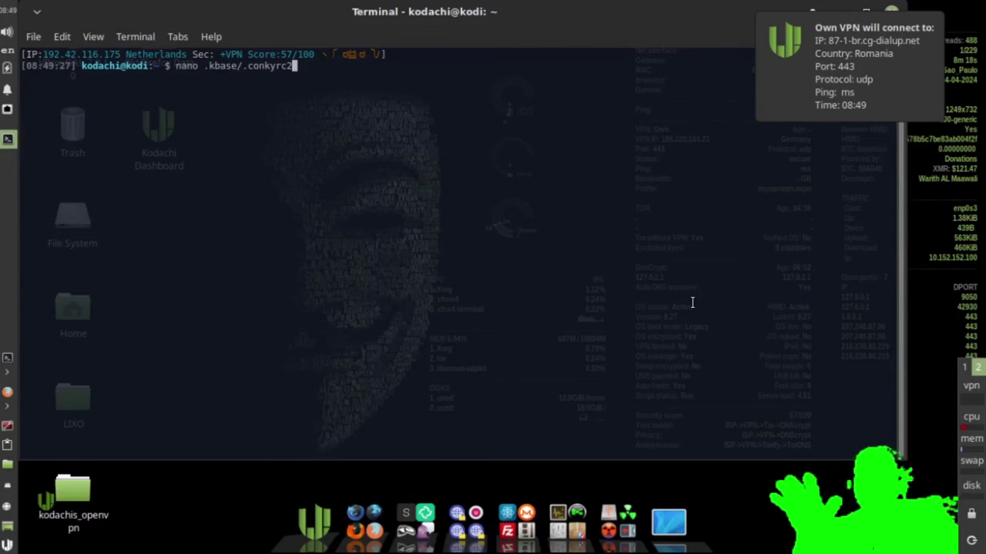
key("Return")
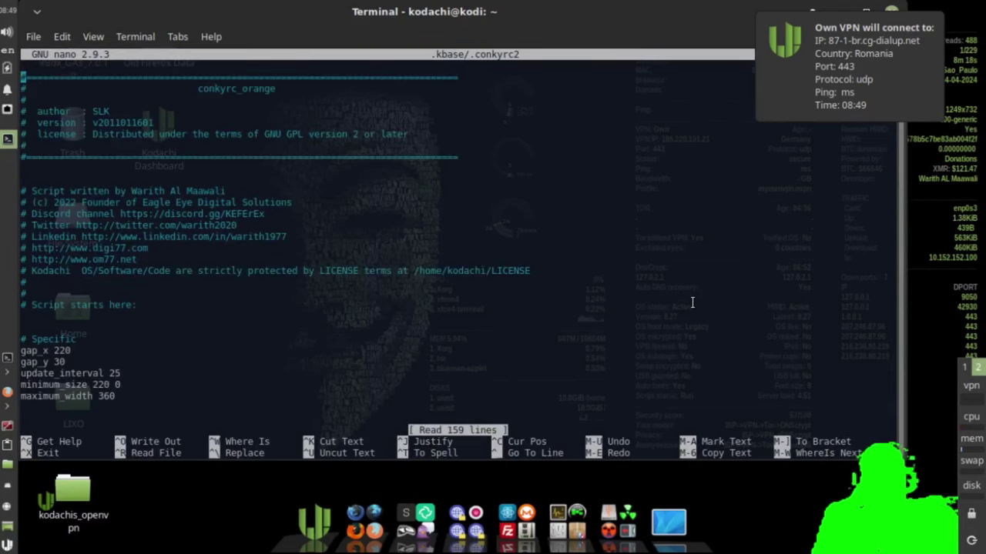
Step: Locate the commented-out ISP IP line directly above the first Ping entry in the PRIVACY SECURITY section and display its line number
key("Down")
key("Down")
key("Down")
key("Down")
key("Down")
key("Down")
key("Down")
key("Down")
key("Down")
key("Down")
key("Down")
key("Down")
key("Down")
key("Down")
key("Down")
key("Down")
key("Down")
key("Down")
key("Down")
key("Down")
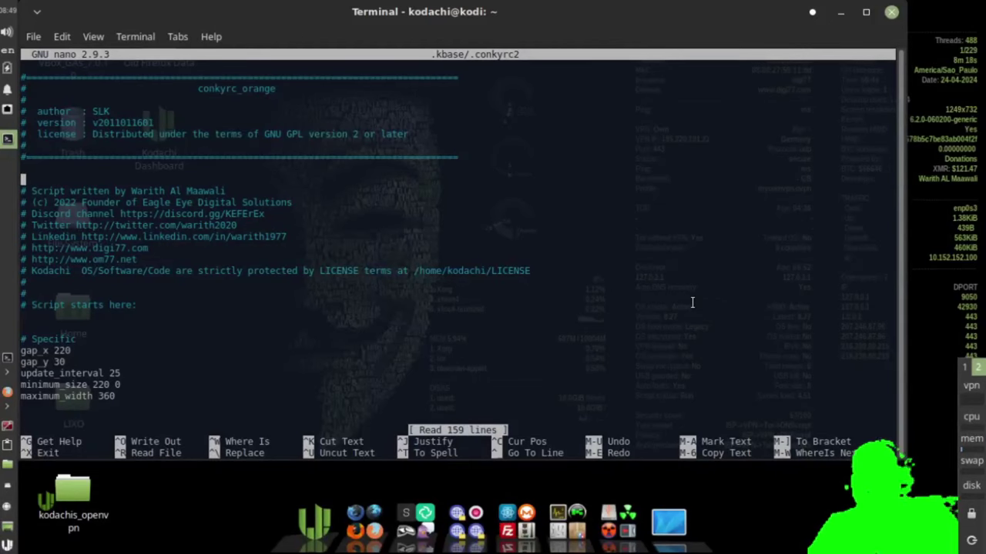
key("Down")
key("Down")
key("Down")
key("Down")
key("Down")
key("Down")
key("Down")
key("Down")
key("Down")
key("Down")
key("Down")
key("Down")
key("Down")
key("Down")
key("Down")
key("Down")
key("Down")
key("Down")
key("Down")
key("Down")
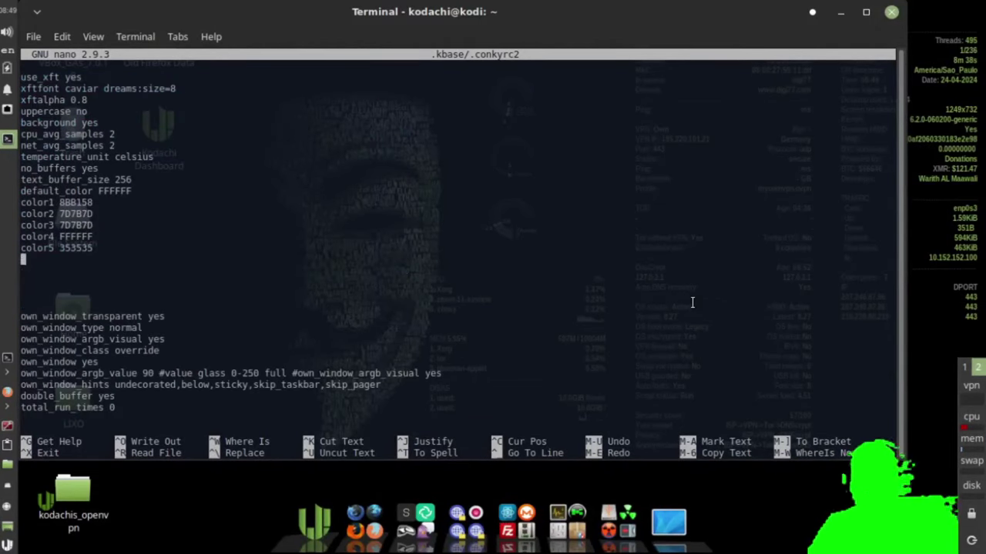
key("Down")
key("Down")
key("Down")
key("Down")
key("Down")
key("Down")
key("Down")
key("Down")
key("Down")
key("Down")
key("Down")
key("Down")
key("Down")
key("Down")
key("Down")
key("Down")
key("Down")
key("Down")
key("Down")
key("Down")
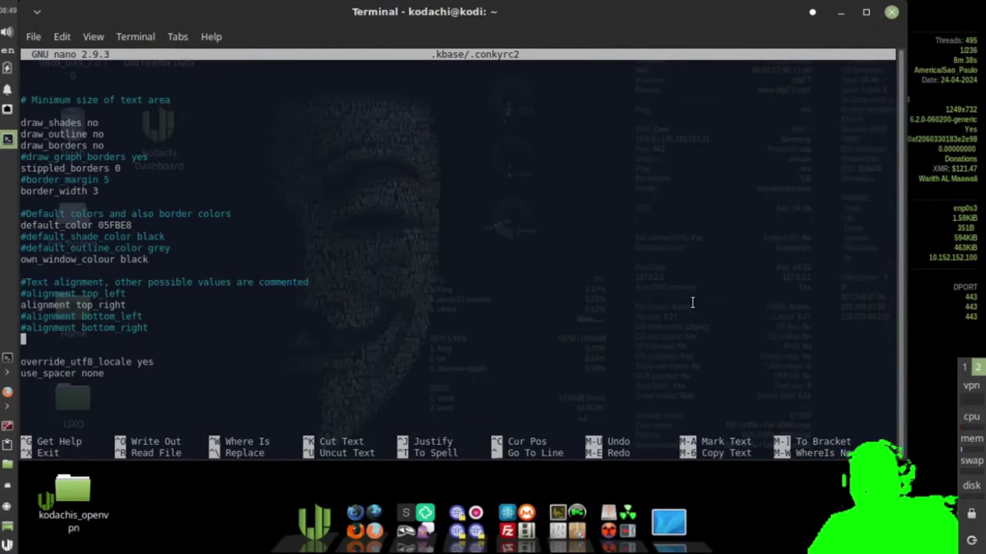
key("Down")
key("Down")
key("Down")
key("Down")
key("Down")
key("Down")
key("Down")
key("Down")
key("Down")
key("Up")
key("Up")
key("Up")
key("Up")
key("Up")
key("Up")
key("Up")
key("Up")
key("Up")
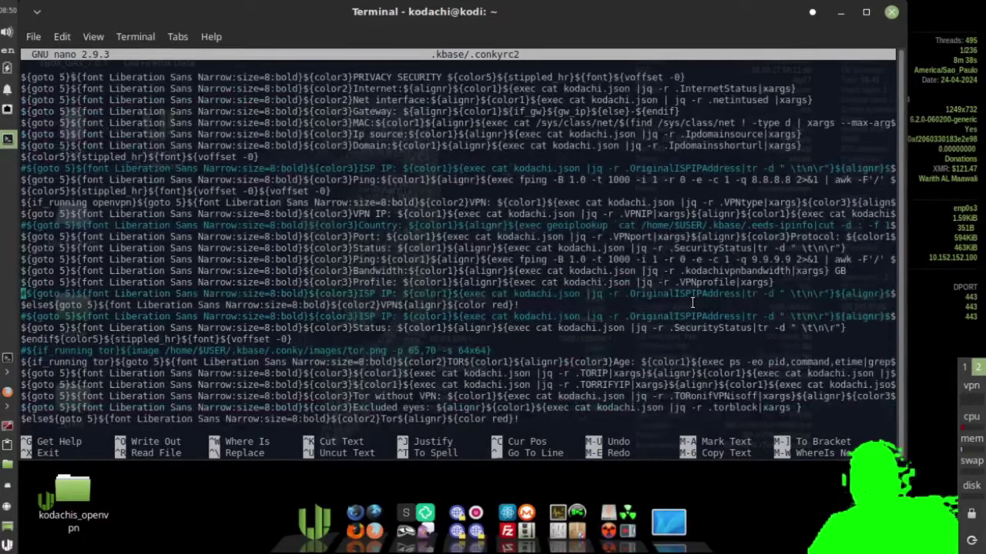
key("Up")
key("Up")
key("Up")
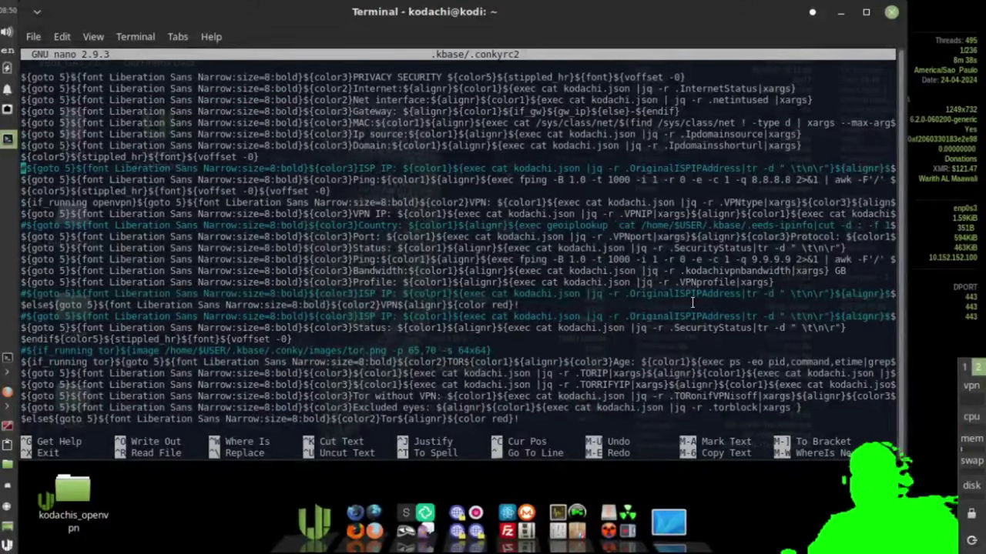
key("ctrl+c")
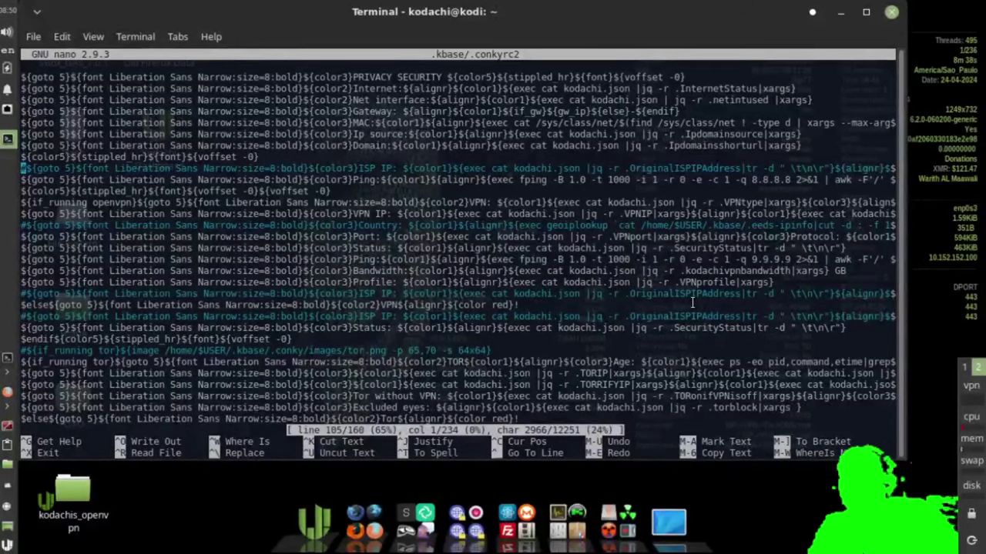
Step: Examine the commented-out ISP IP line above the first Ping entry, stepping along it and returning to its comment mark
key("Right")
key("Right")
key("Right")
key("Right")
key("Right")
key("Right")
key("Right")
key("Right")
key("Right")
key("Right")
key("Right")
key("Right")
key("Right")
key("Right")
key("Right")
key("Right")
key("Right")
key("Right")
key("Right")
key("Right")
key("Right")
key("Right")
key("Right")
key("Right")
key("Right")
key("Right")
key("Right")
key("Right")
key("Right")
key("Right")
key("Right")
key("Right")
key("Left")
key("Left")
key("Left")
key("Left")
key("Left")
key("Left")
key("Left")
key("Left")
key("Left")
key("Left")
key("Left")
key("Left")
key("Left")
key("Left")
key("Left")
key("Left")
key("Left")
key("Left")
key("Left")
key("Left")
key("Left")
key("Left")
key("Left")
key("Left")
key("Left")
key("Left")
key("Left")
key("Left")
key("Left")
key("Left")
key("Left")
key("Left")
key("Left")
key("Left")
key("Left")
key("Left")
key("Left")
key("Left")
key("Left")
key("Left")
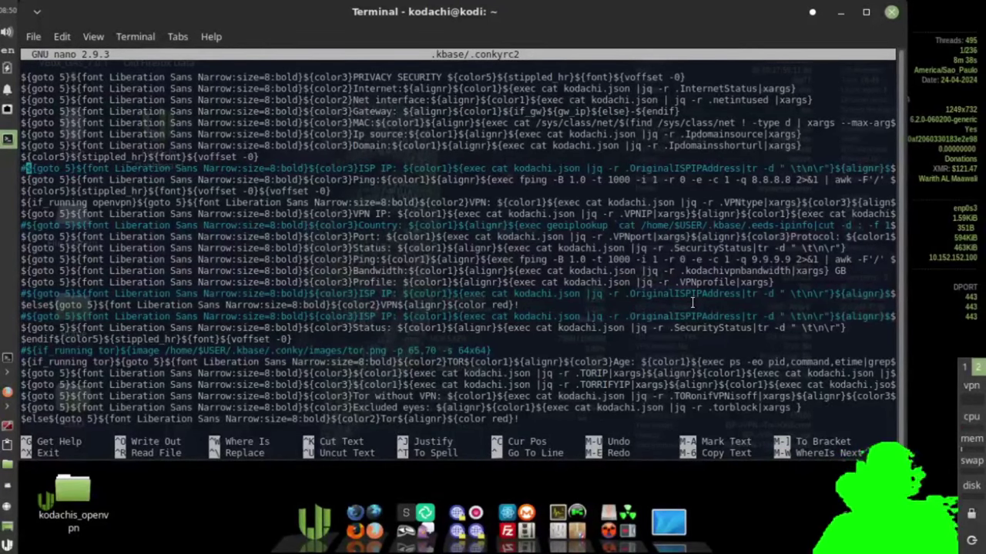
Step: Remove the # comment mark from the ISP IP line above the first Ping entry and put it back
key("Delete")
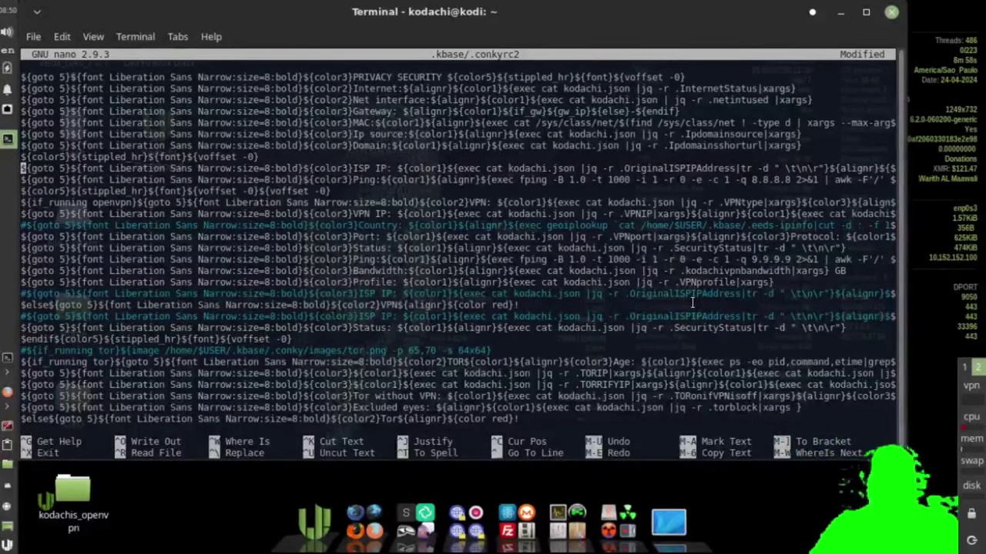
type("#")
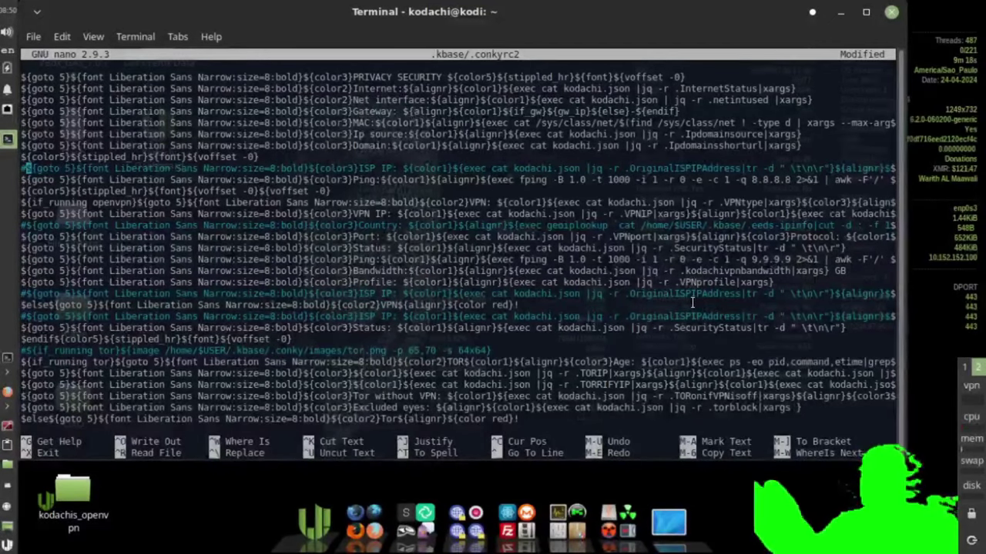
Step: Save the file under its existing name .kbase/.conkyrc2 and exit nano
key("ctrl+x")
key("y")
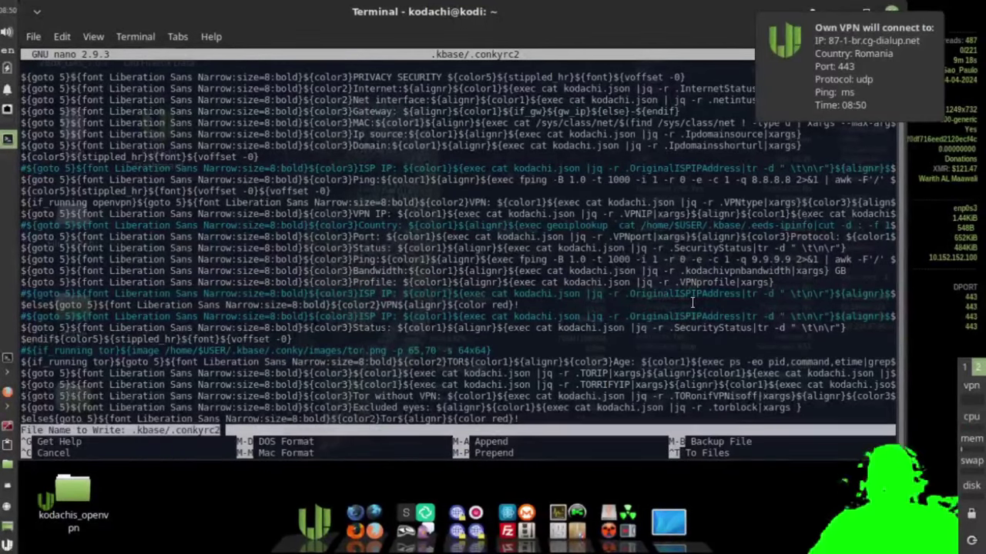
key("Return")
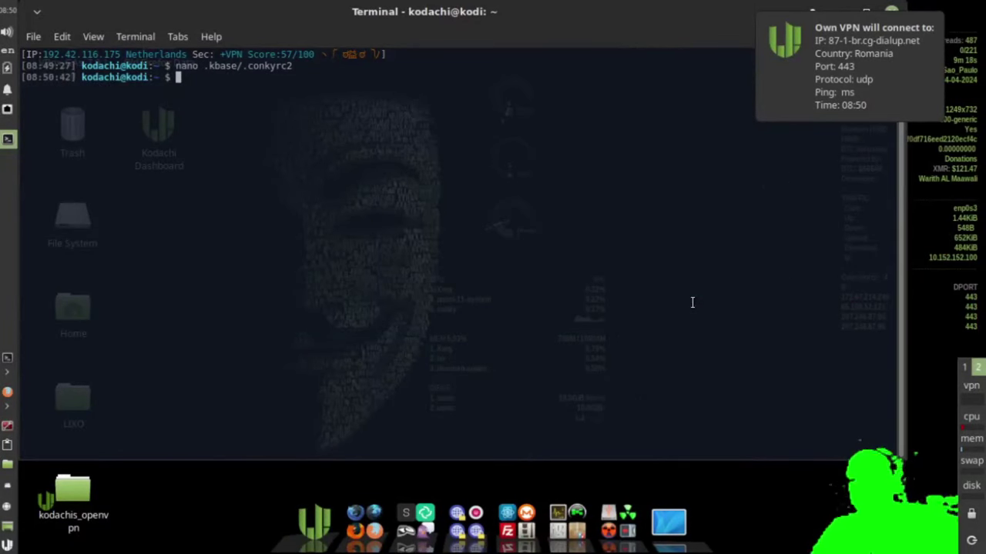
Step: Move the terminal window aside, close it, and dismiss the VPN connection notification covering the desktop's system information
left_click_drag(716, 26, 750, 329)
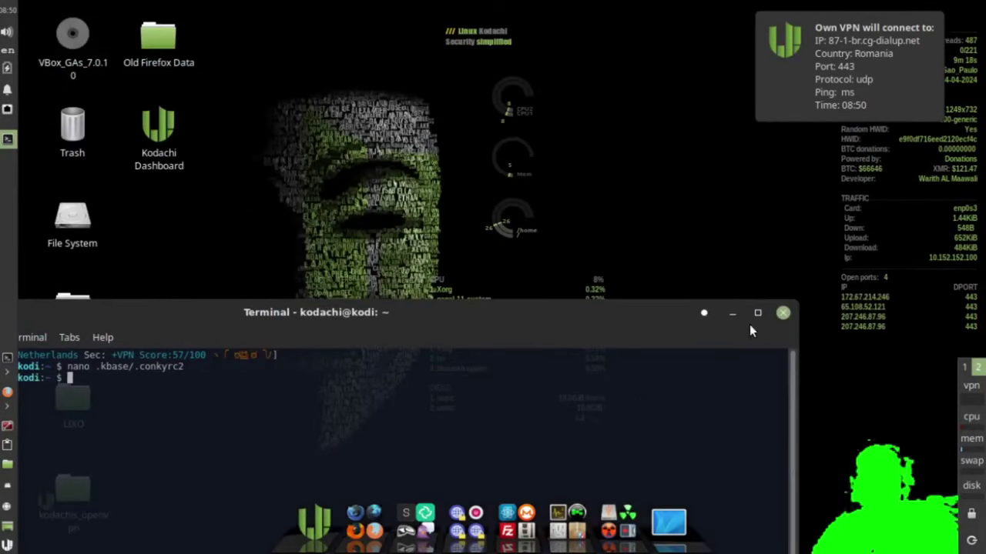
left_click(783, 312)
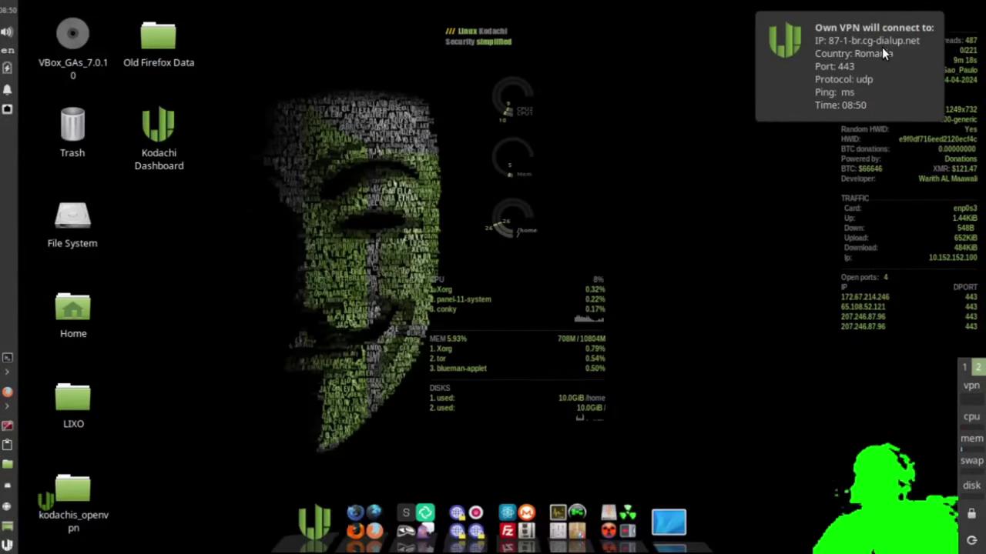
left_click(882, 47)
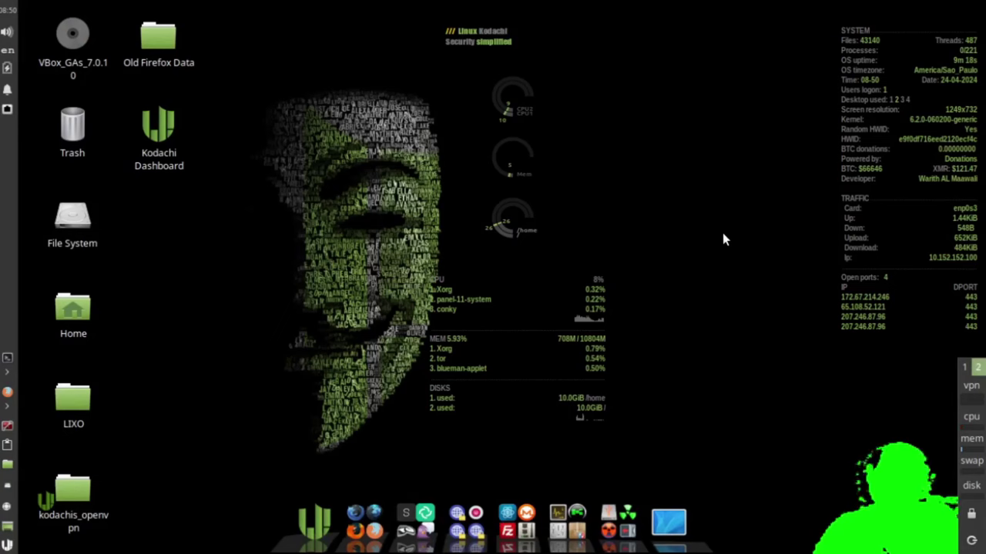
Step: Reopen the Kodachi Dashboard, compare the ISP and VPN addresses and countries under IP information, and close it
left_click(320, 523)
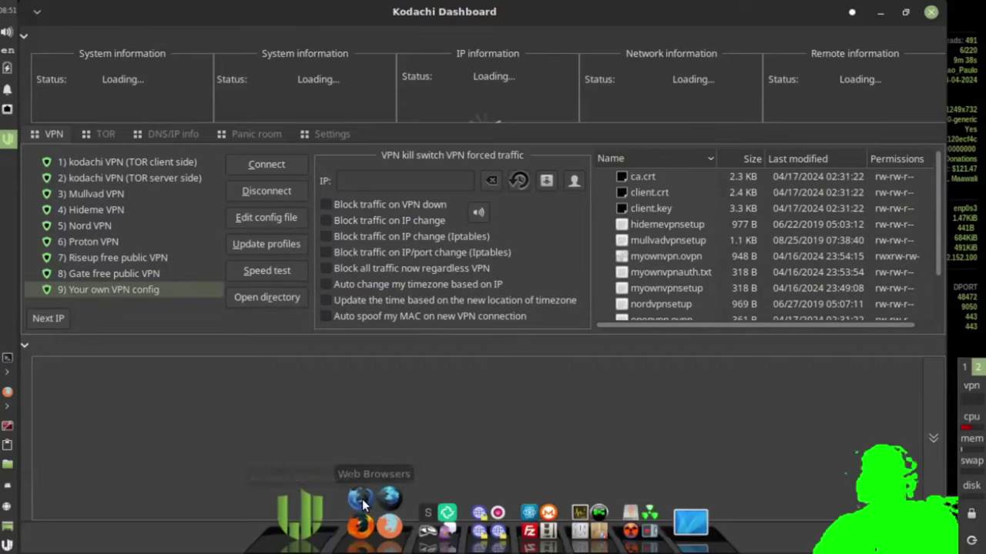
left_click(466, 497)
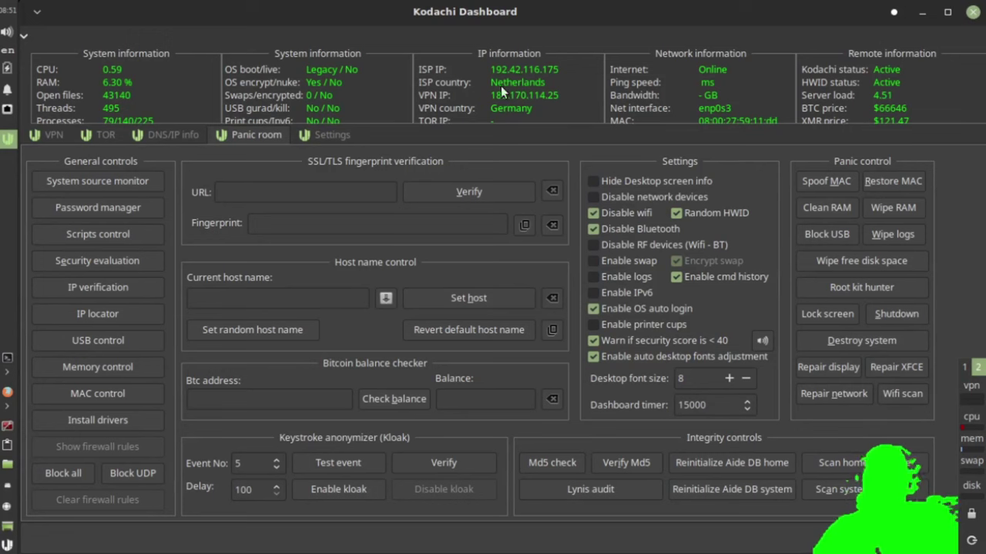
left_click(971, 13)
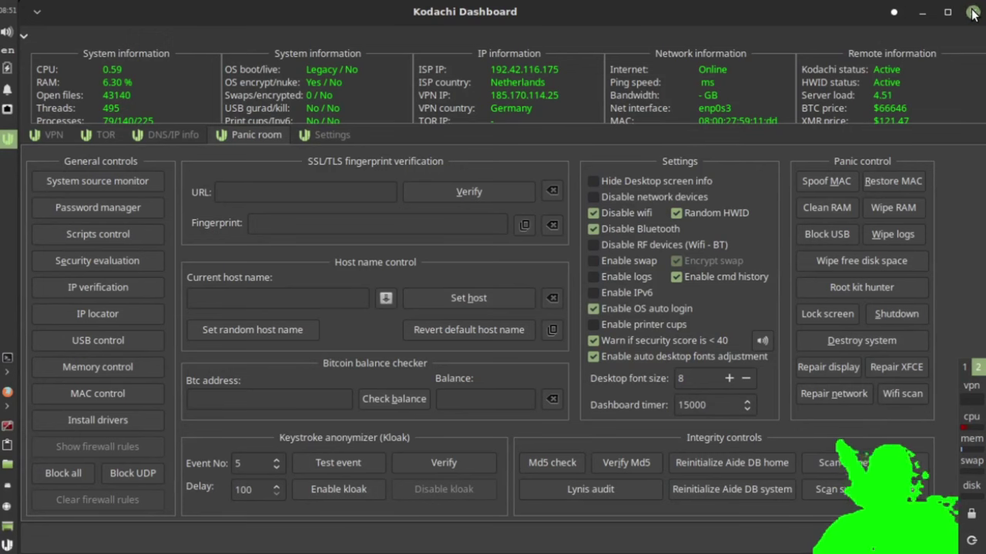